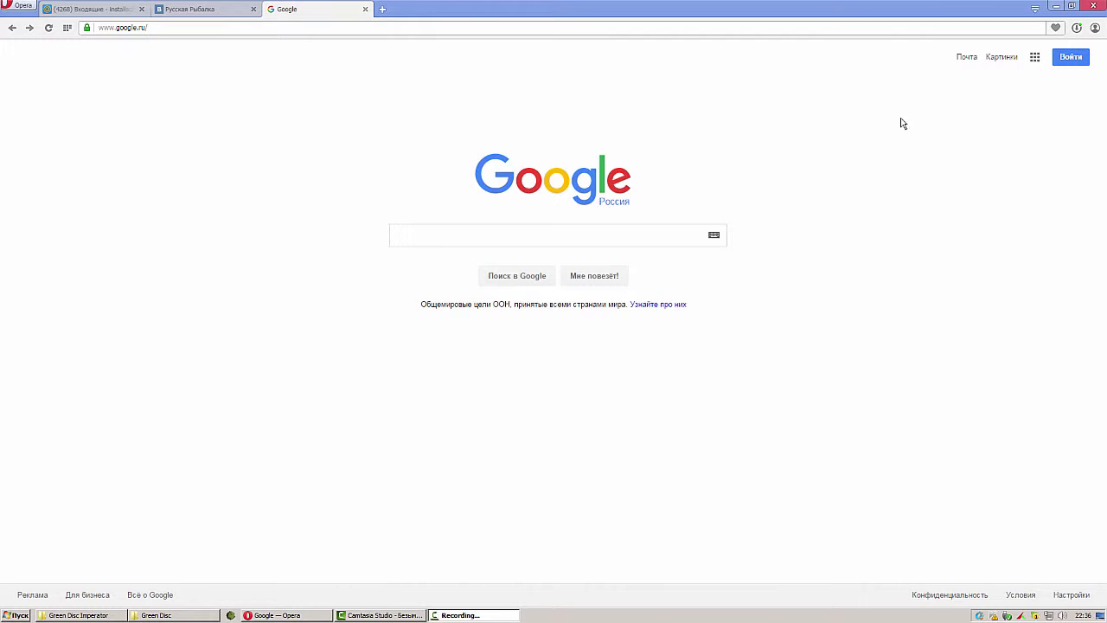
# - Open the installsoft.ru forum website
pyautogui.click(409, 28)
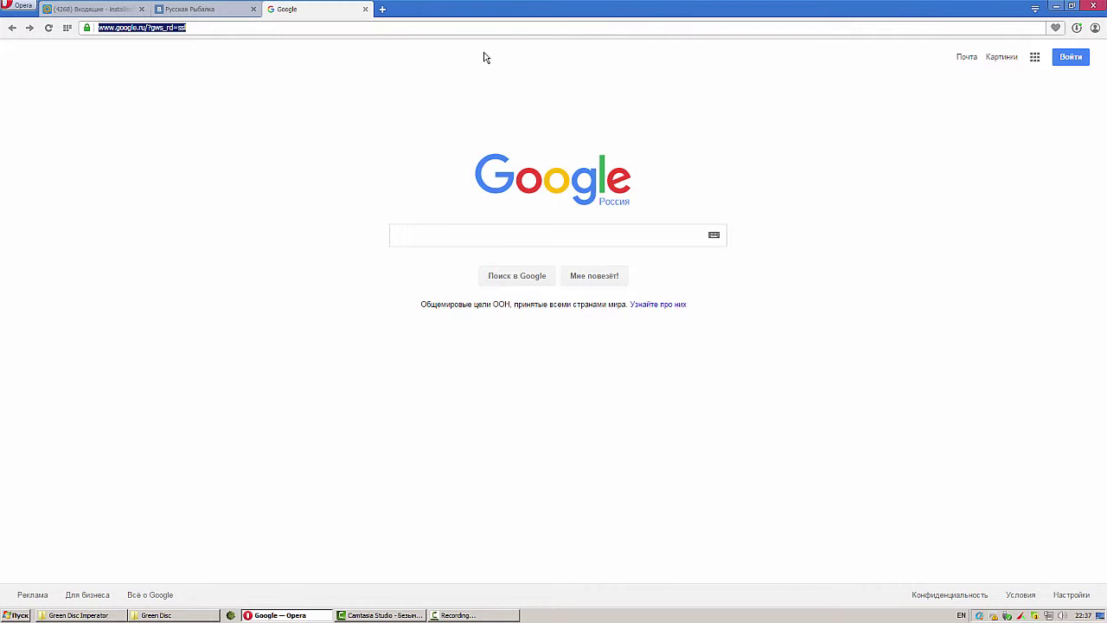
pyautogui.write('installsoft.ru')
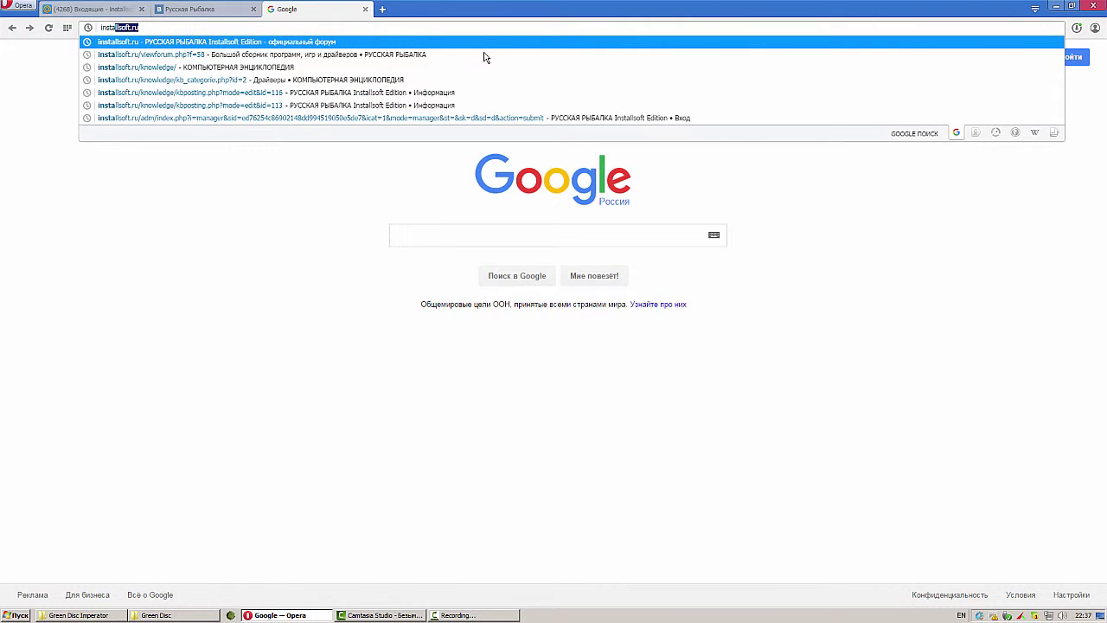
pyautogui.press('Return')
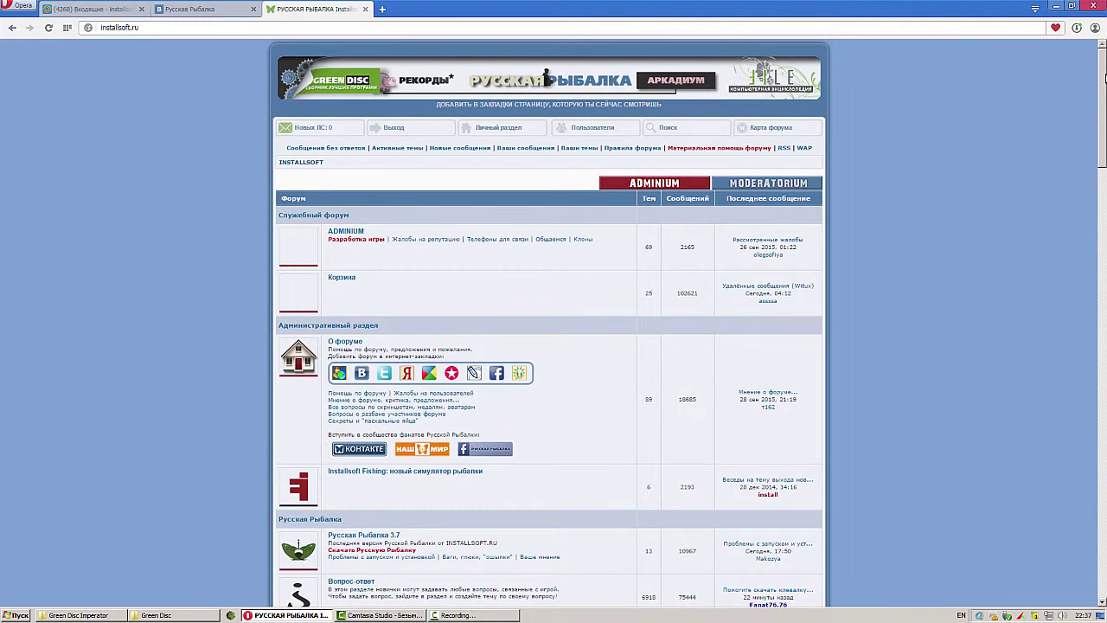
# - Open the "Скачать Green Disc Imperator 12.1" topic in the "Большой сборник программ, игр и драйверов" forum section
pyautogui.moveTo(1106, 77); pyautogui.dragTo(1061, 409)
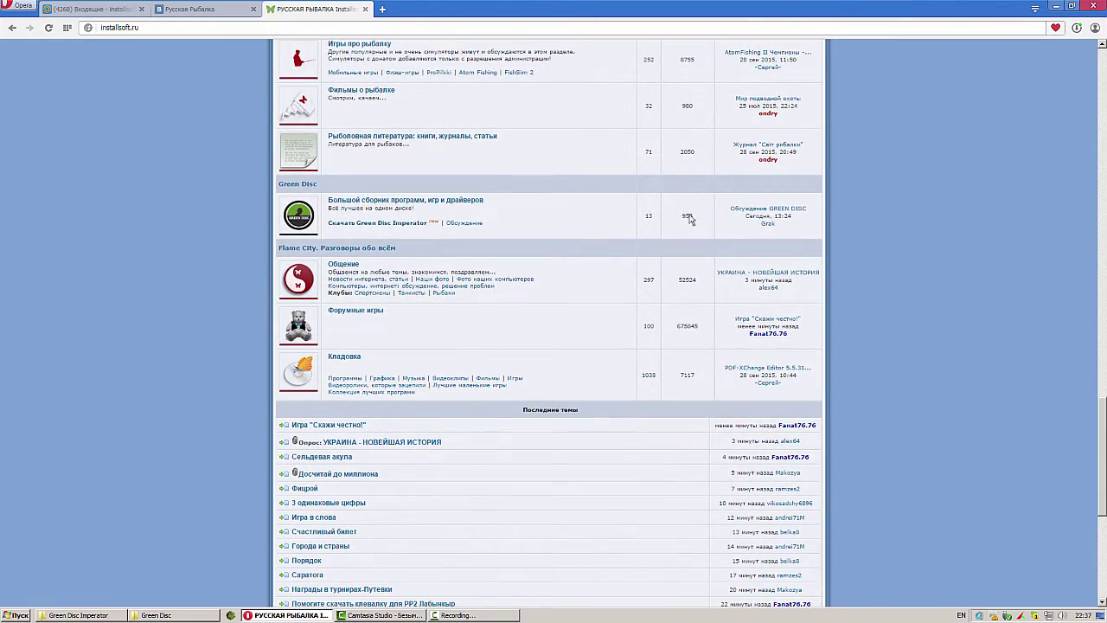
pyautogui.click(407, 194)
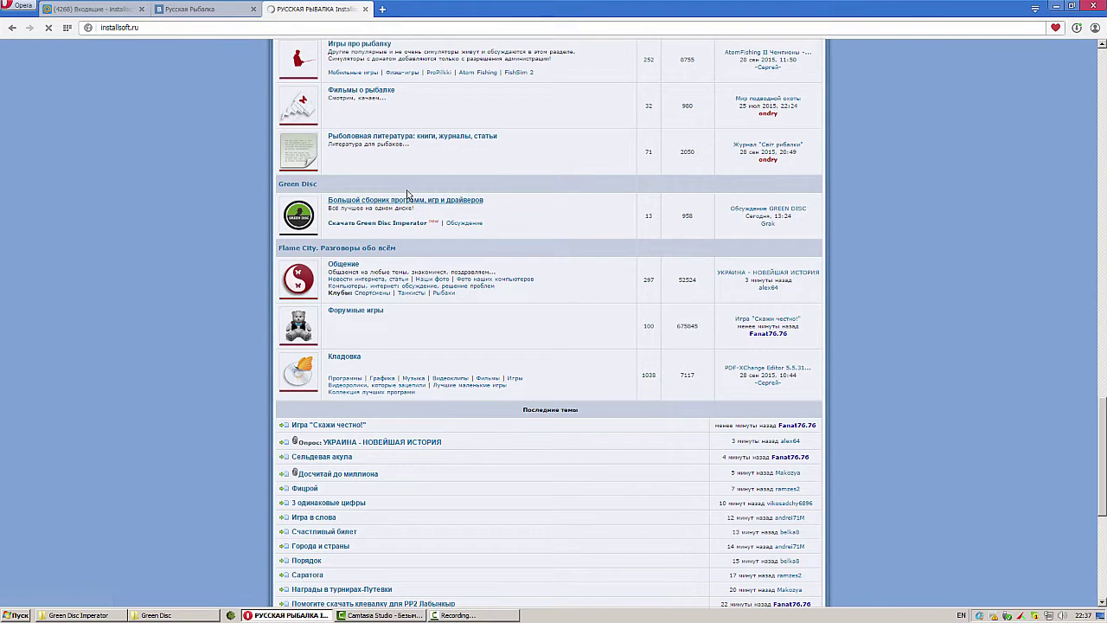
pyautogui.scroll(-2, 393, 182)
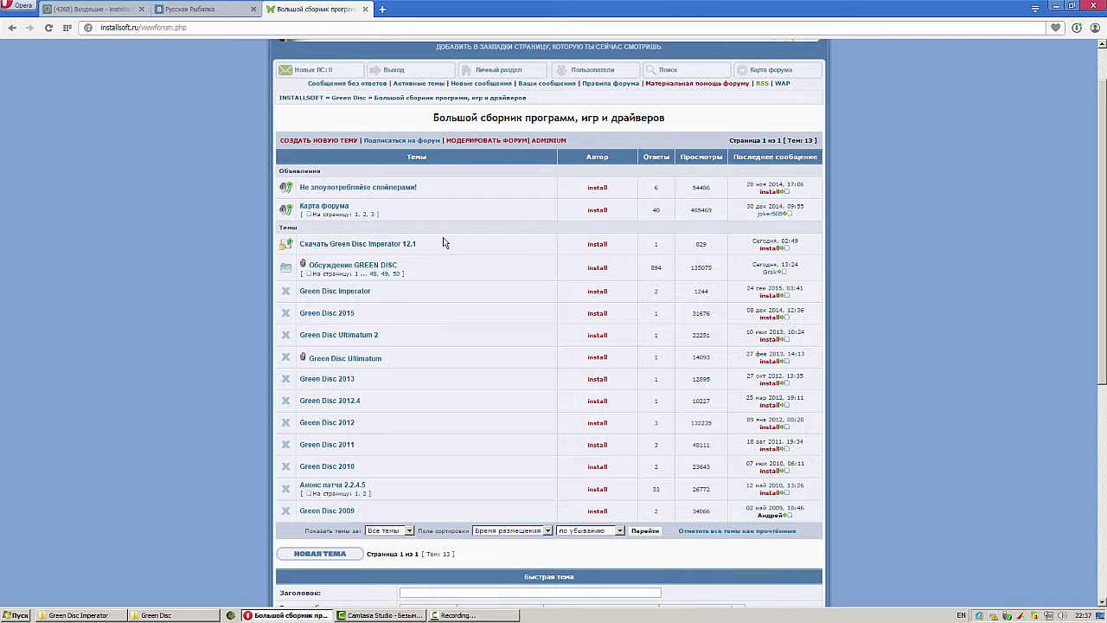
pyautogui.click(372, 247)
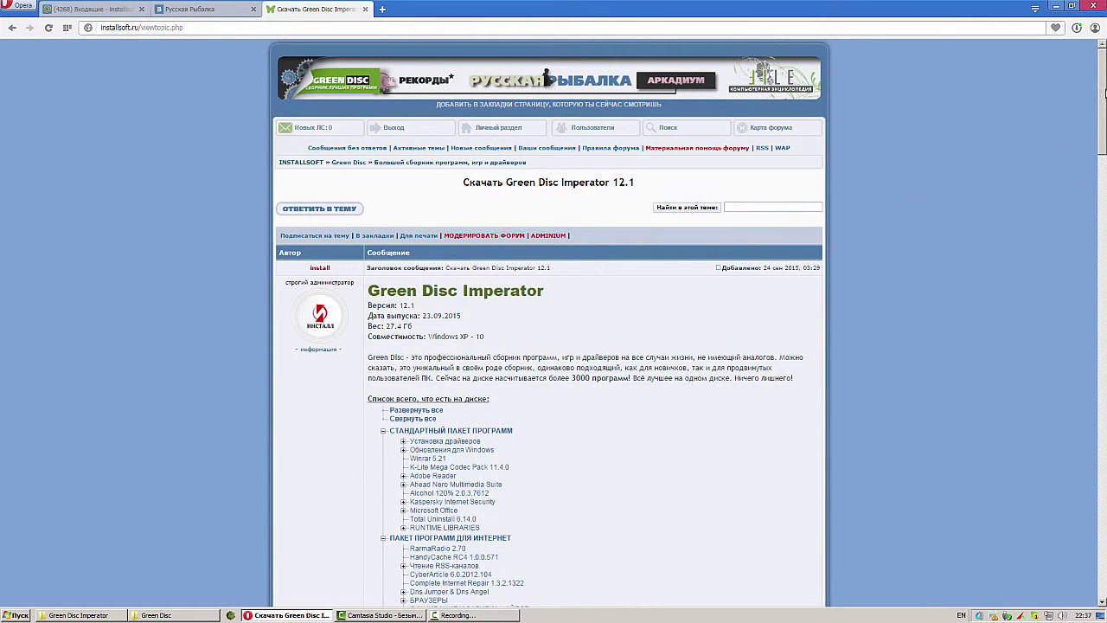
# - Locate the unpacking password in the topic and follow the "Скачать Green Disc Imperator" link to the cloud folder with the archive parts
pyautogui.moveTo(1105, 92); pyautogui.dragTo(1083, 347)
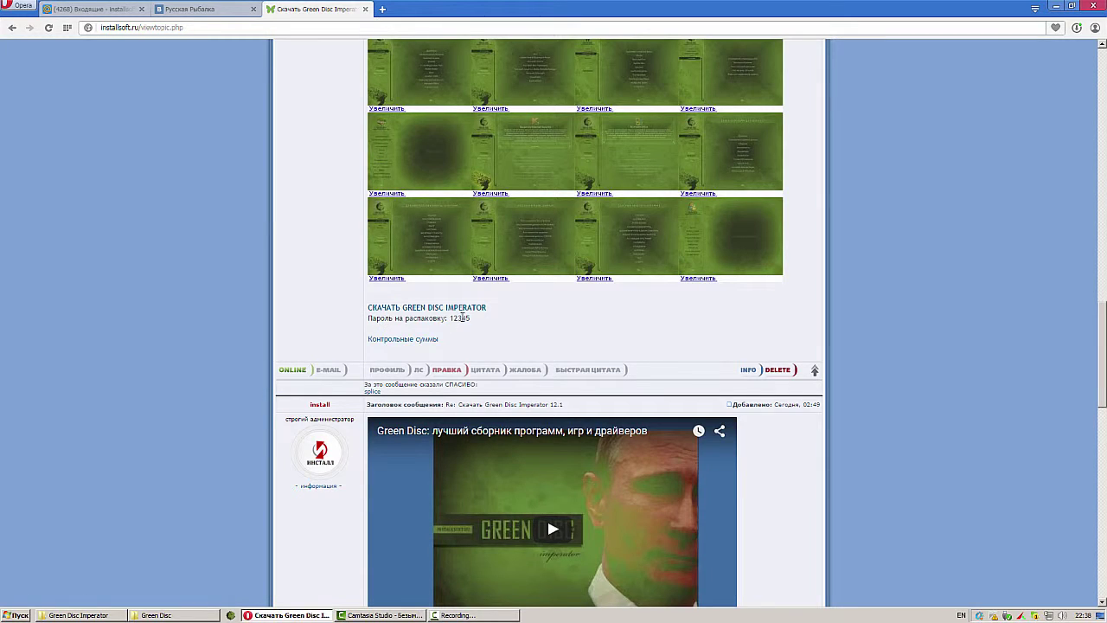
pyautogui.moveTo(467, 318); pyautogui.dragTo(452, 317)
pyautogui.click(500, 322)
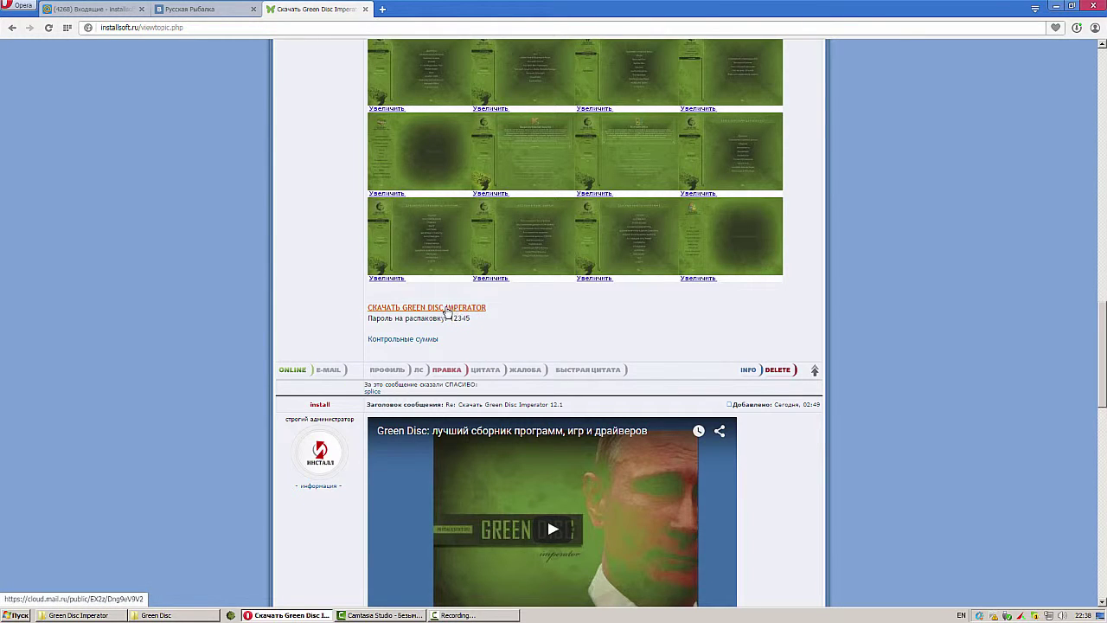
pyautogui.click(443, 310)
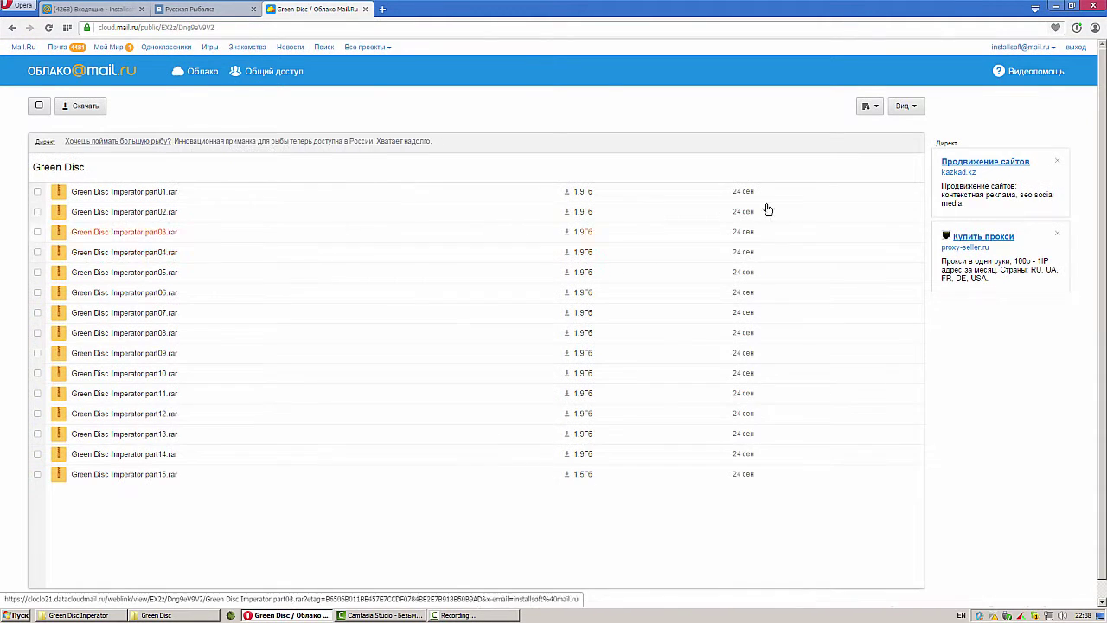
pyautogui.scroll(-1, 785, 213)
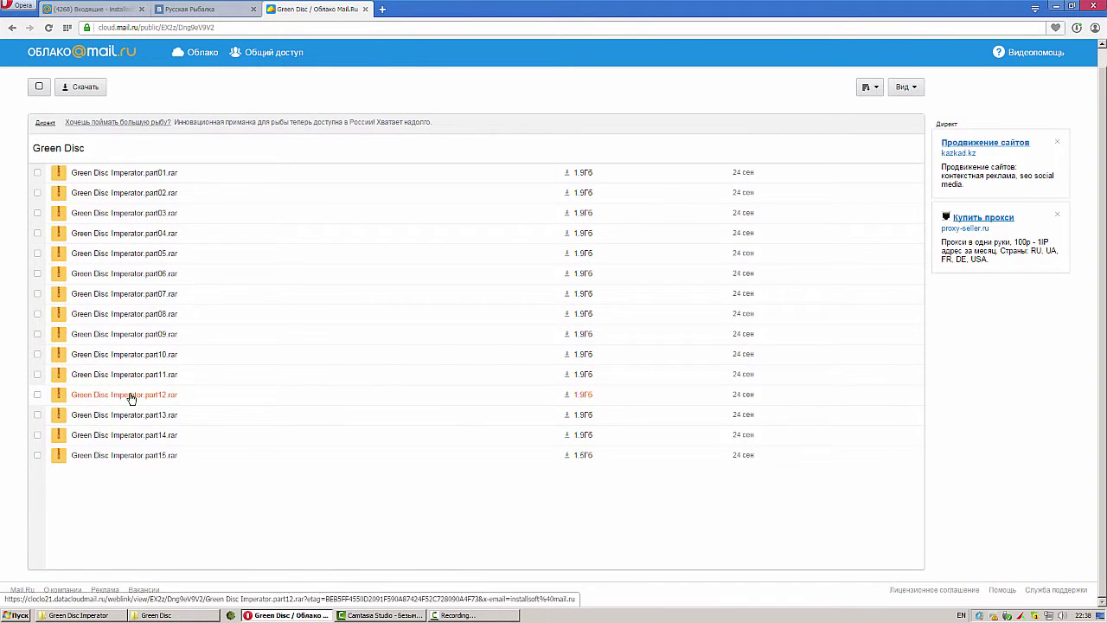
# - Switch to the local Green Disc folder and extract Green Disc Imperator.part01.rar into the current folder, entering the archive password
pyautogui.moveTo(155, 615)
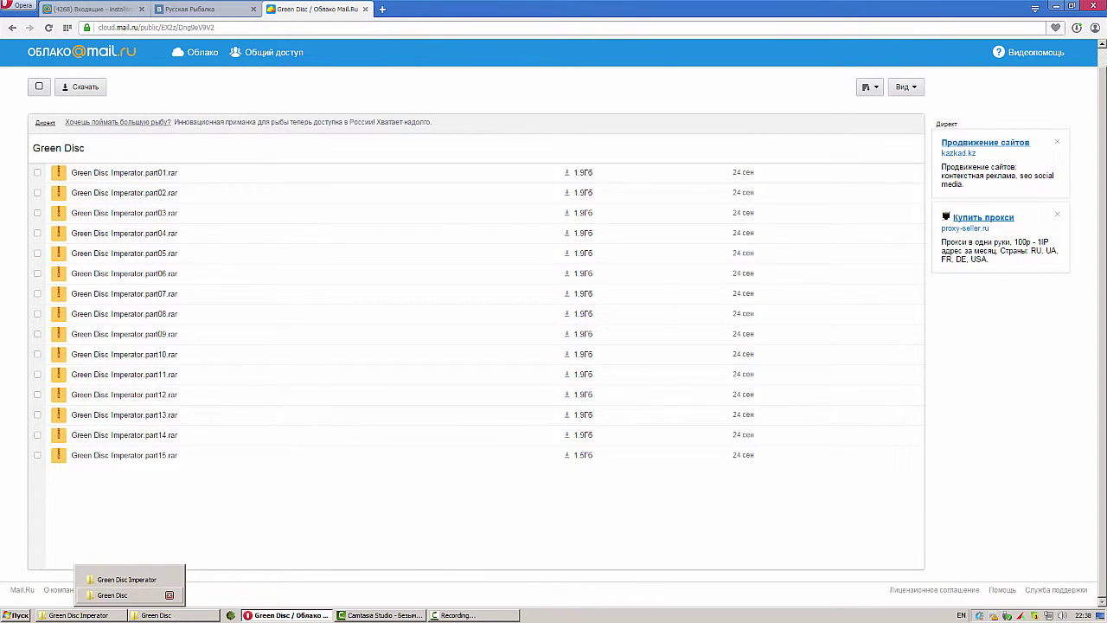
pyautogui.click(177, 615)
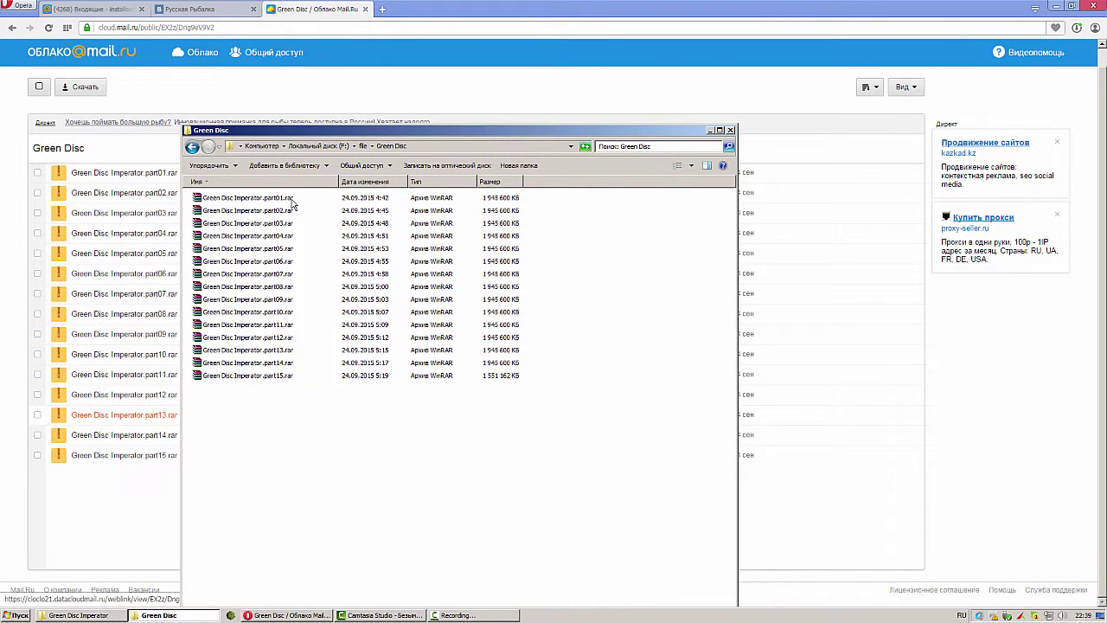
pyautogui.click(272, 199)
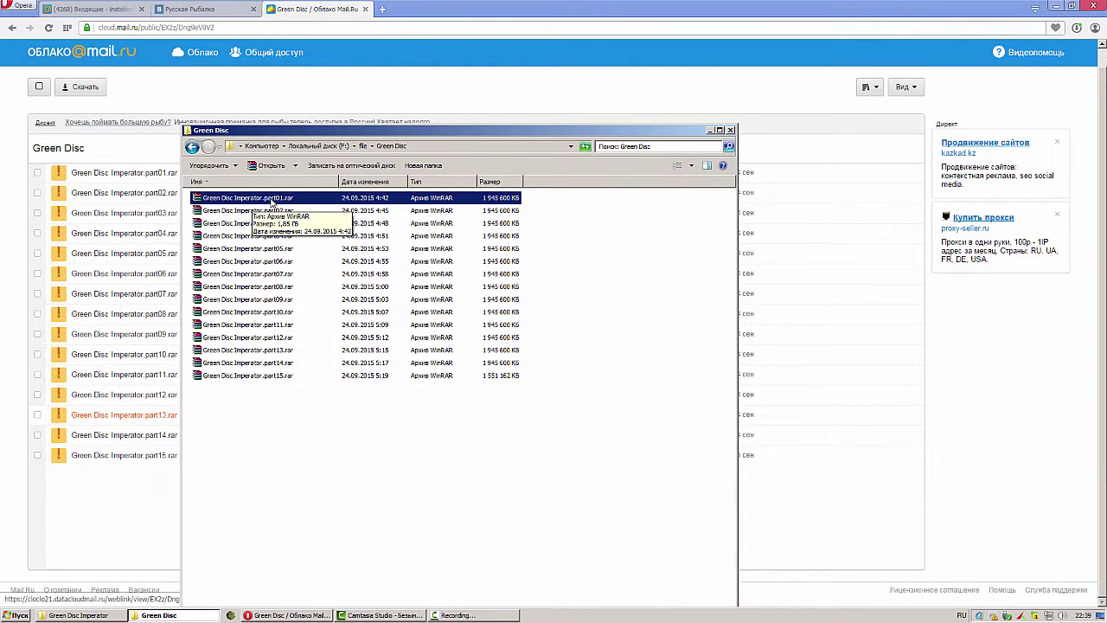
pyautogui.rightClick(271, 200)
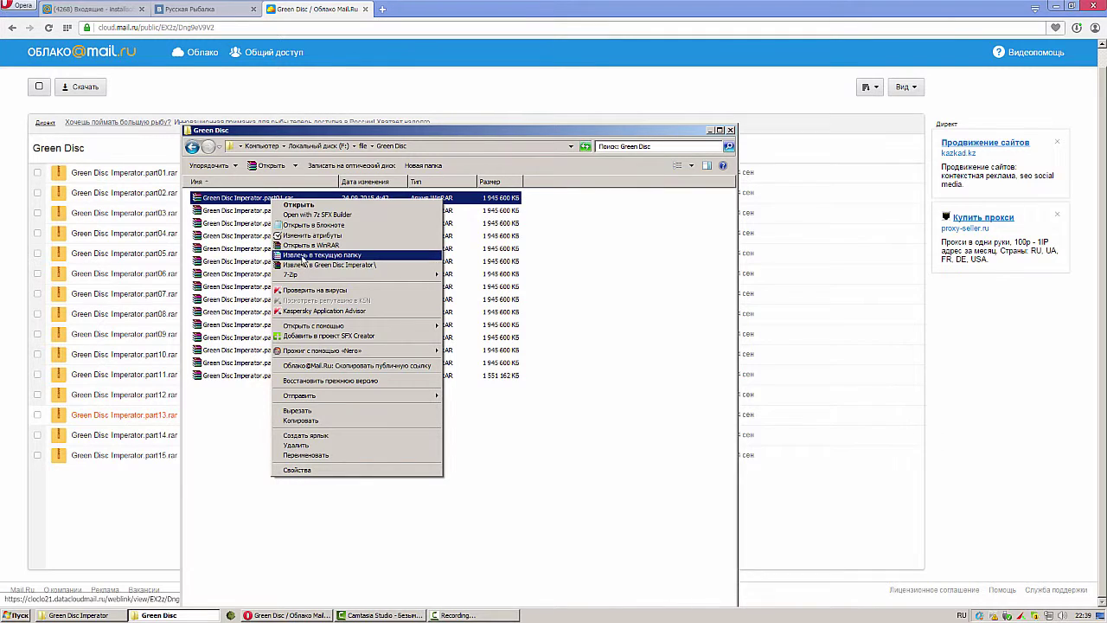
pyautogui.click(305, 255)
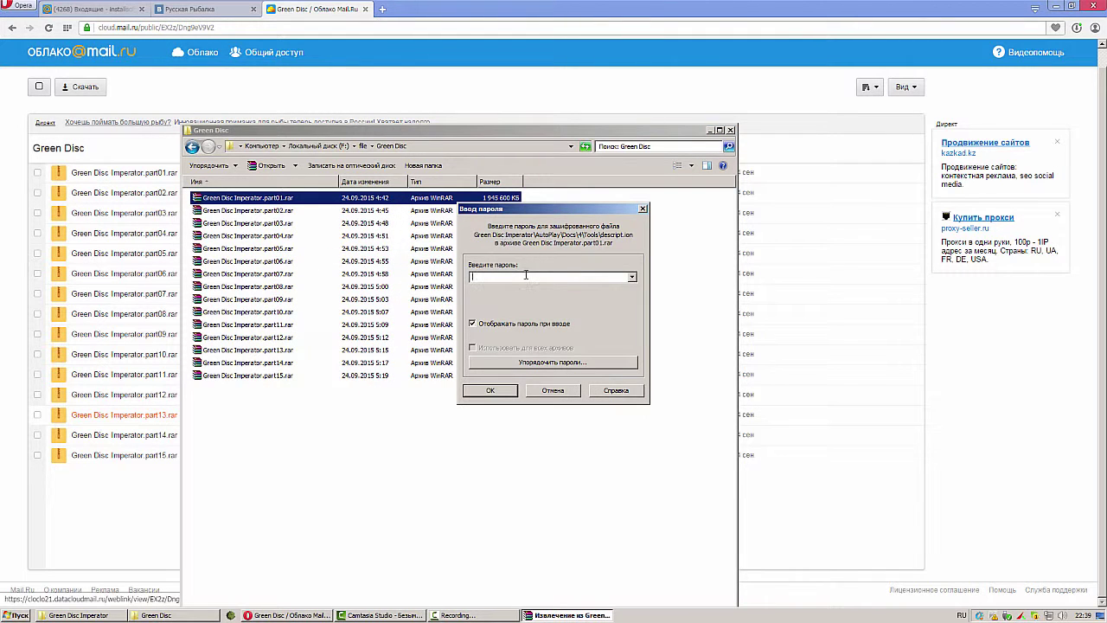
pyautogui.moveTo(498, 216); pyautogui.dragTo(497, 245)
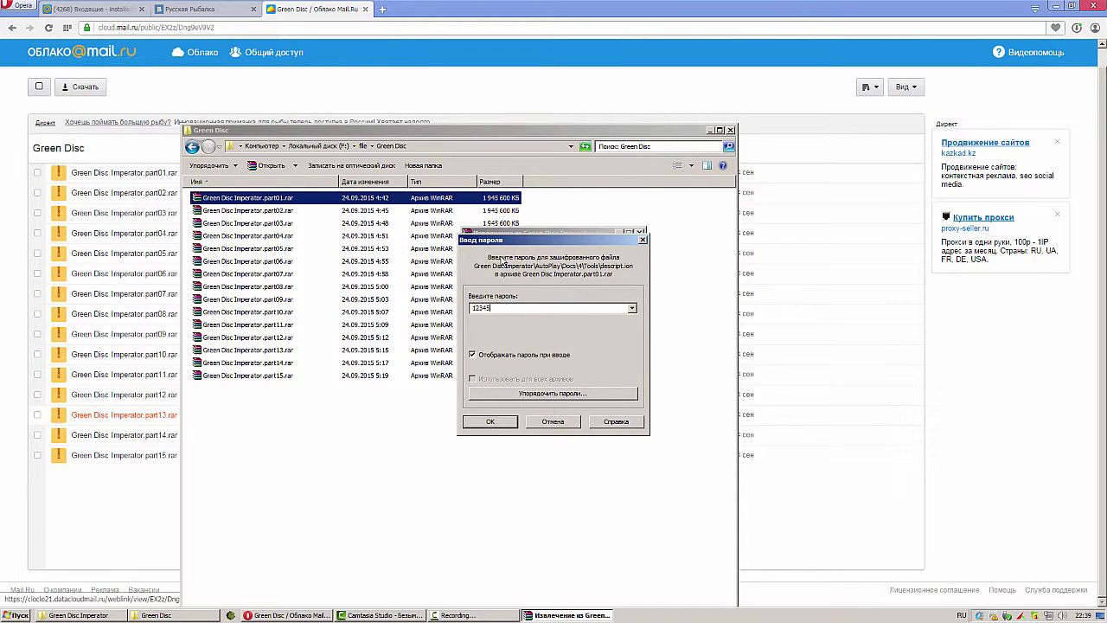
pyautogui.click(490, 422)
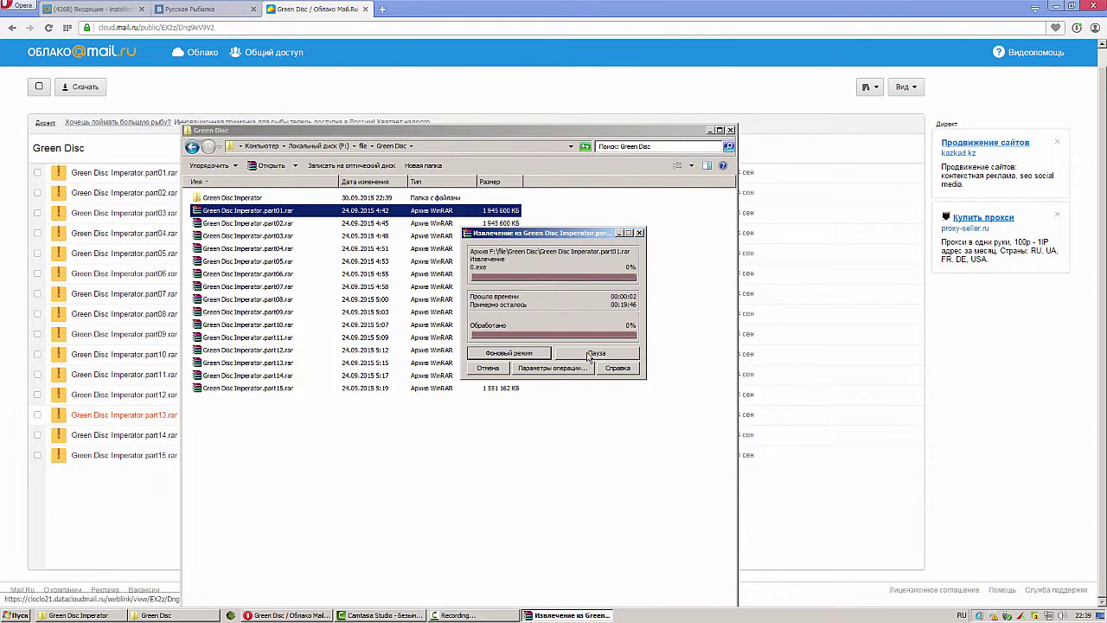
# - Pause the archive extraction, move its progress window off the file list, and select the extracted Green Disc Imperator folder
pyautogui.click(591, 355)
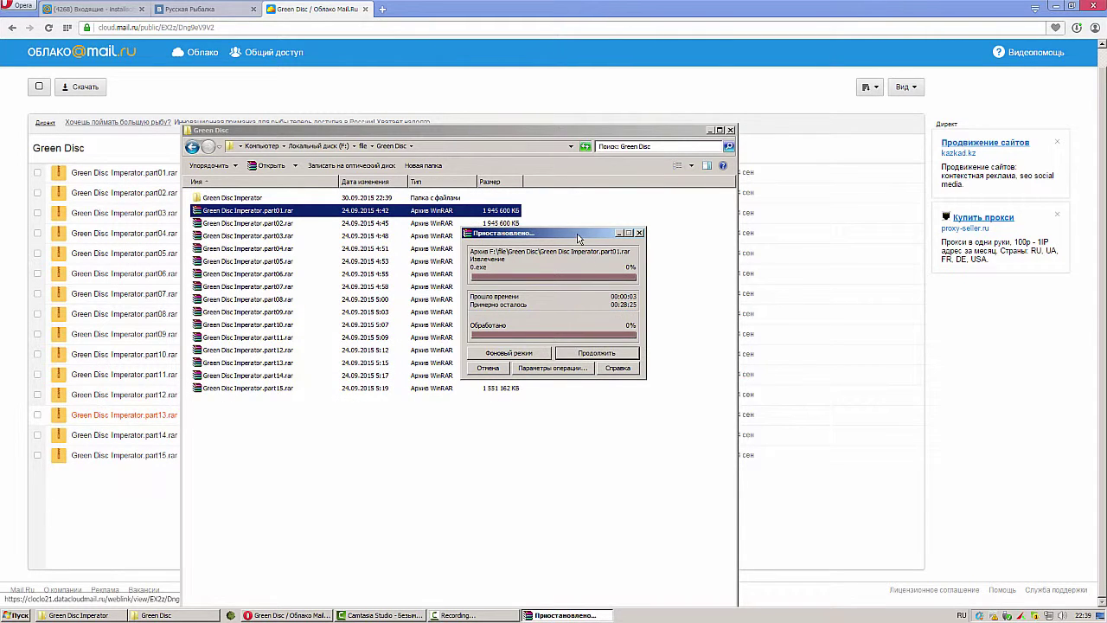
pyautogui.moveTo(577, 233); pyautogui.dragTo(586, 312)
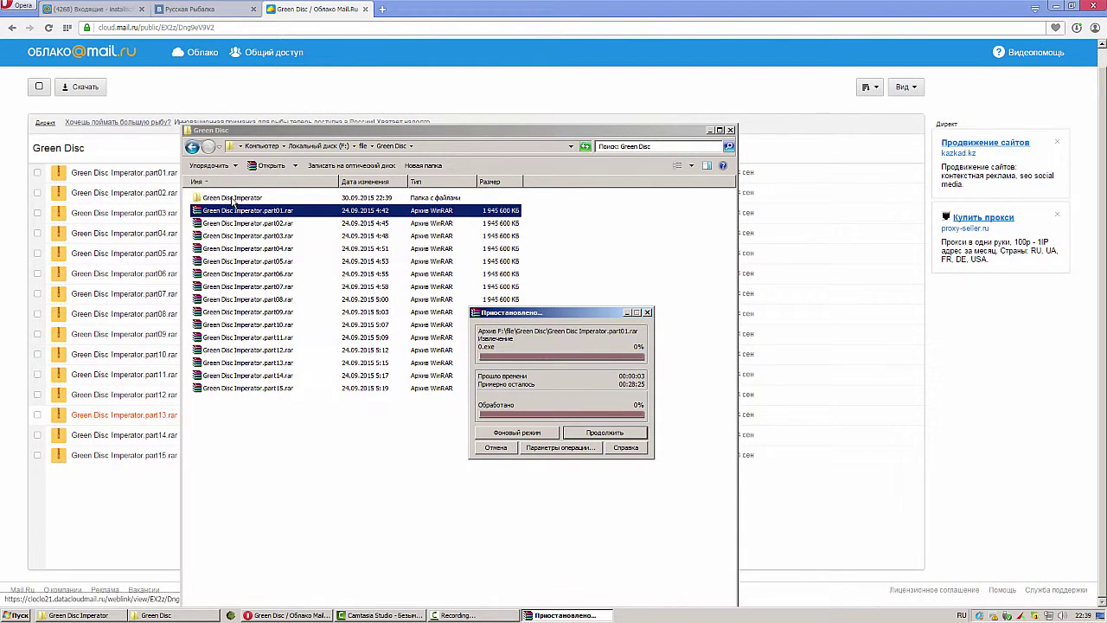
pyautogui.click(233, 199)
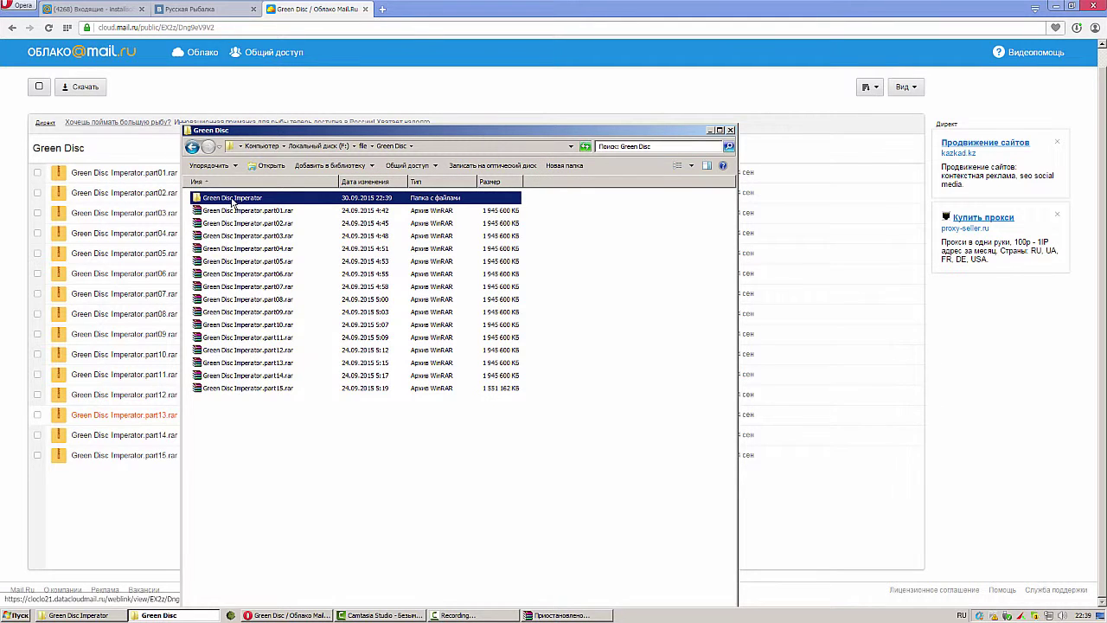
# - Switch to Kaspersky Internet Security and open the list of exclusions from its threats and exclusions settings
pyautogui.click(995, 616)
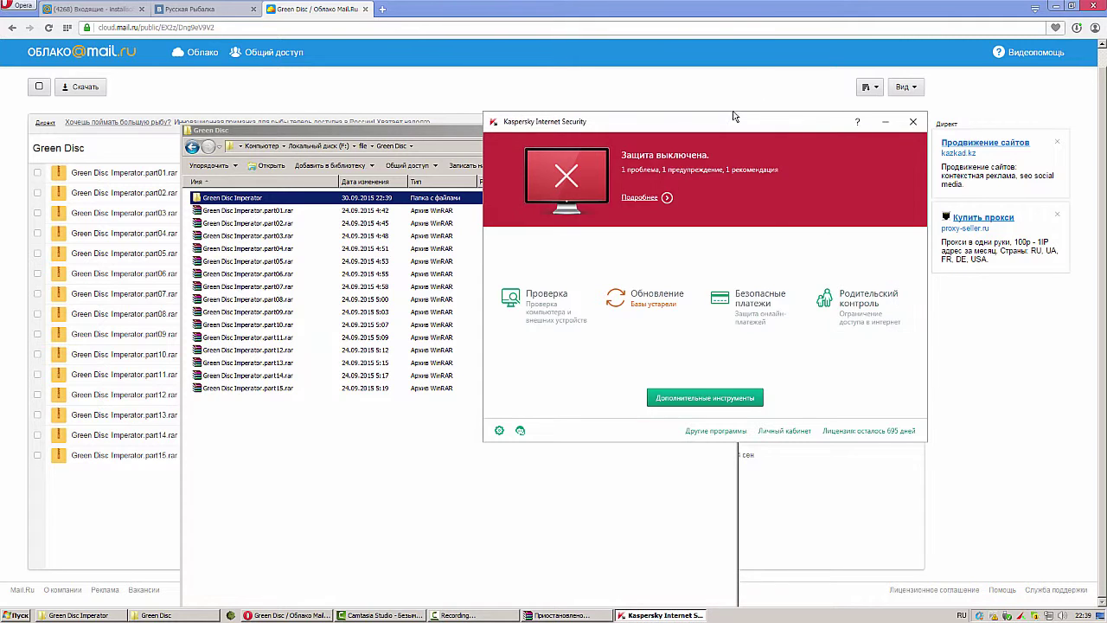
pyautogui.moveTo(731, 130); pyautogui.dragTo(725, 220)
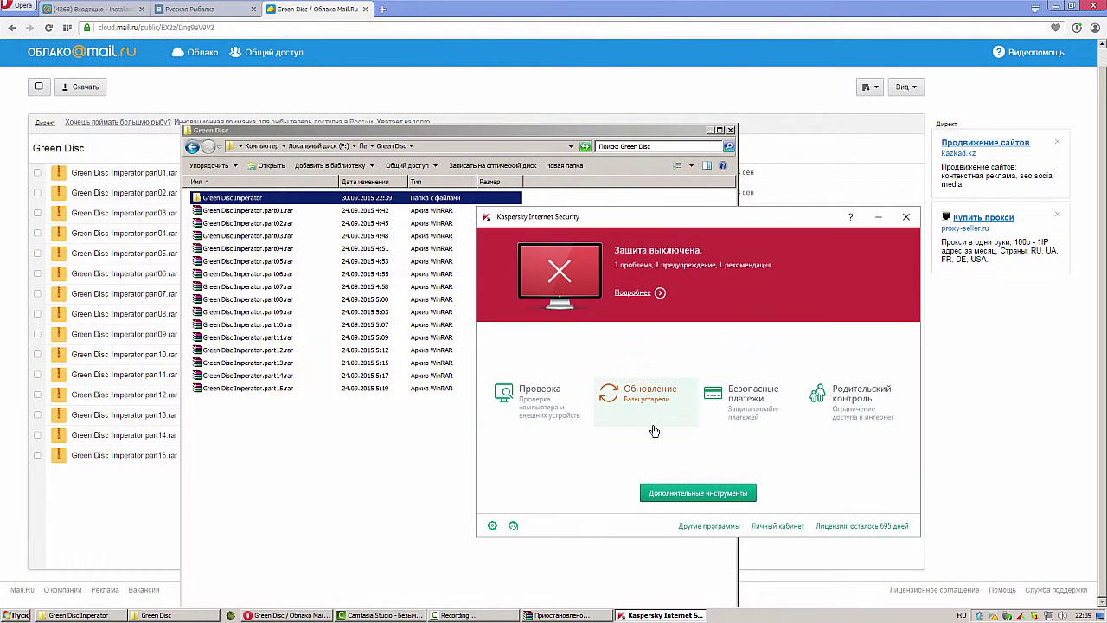
pyautogui.click(492, 525)
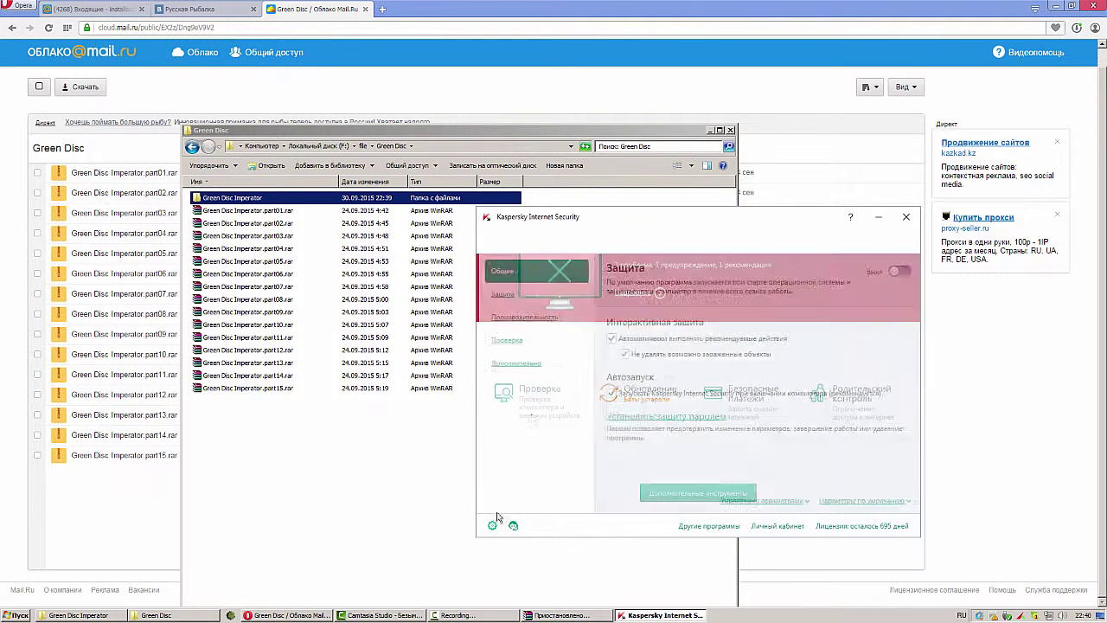
pyautogui.click(524, 369)
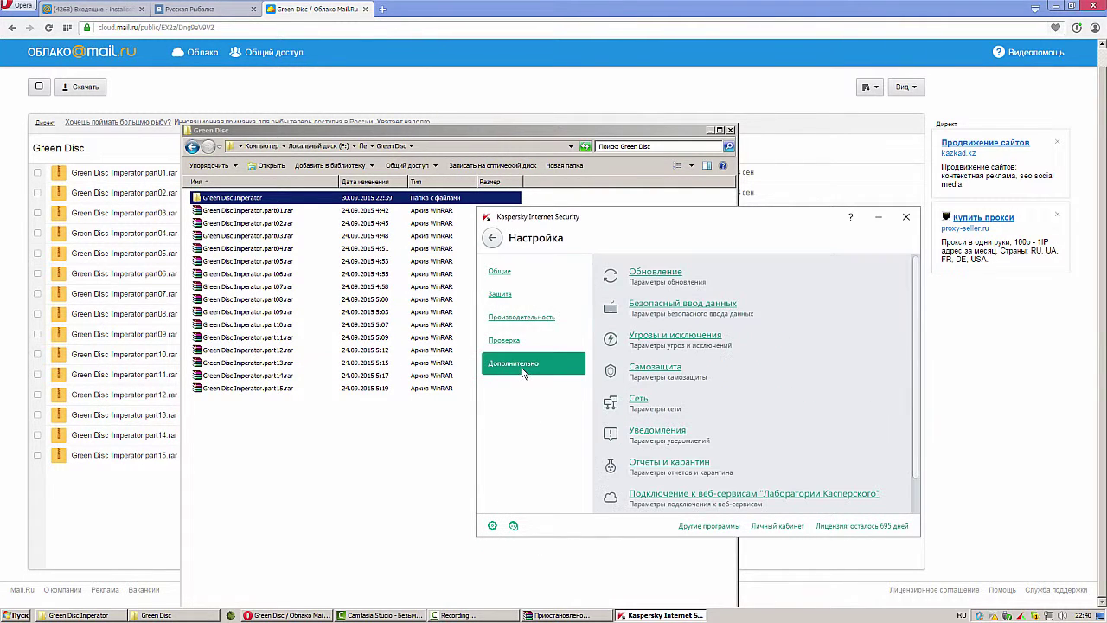
pyautogui.click(657, 340)
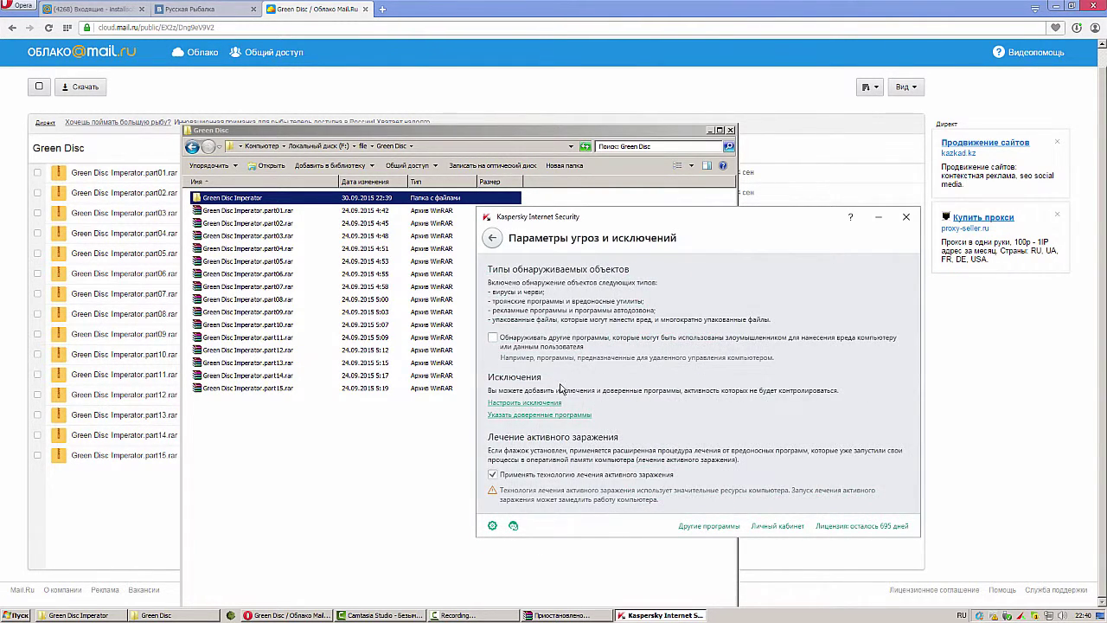
pyautogui.click(525, 404)
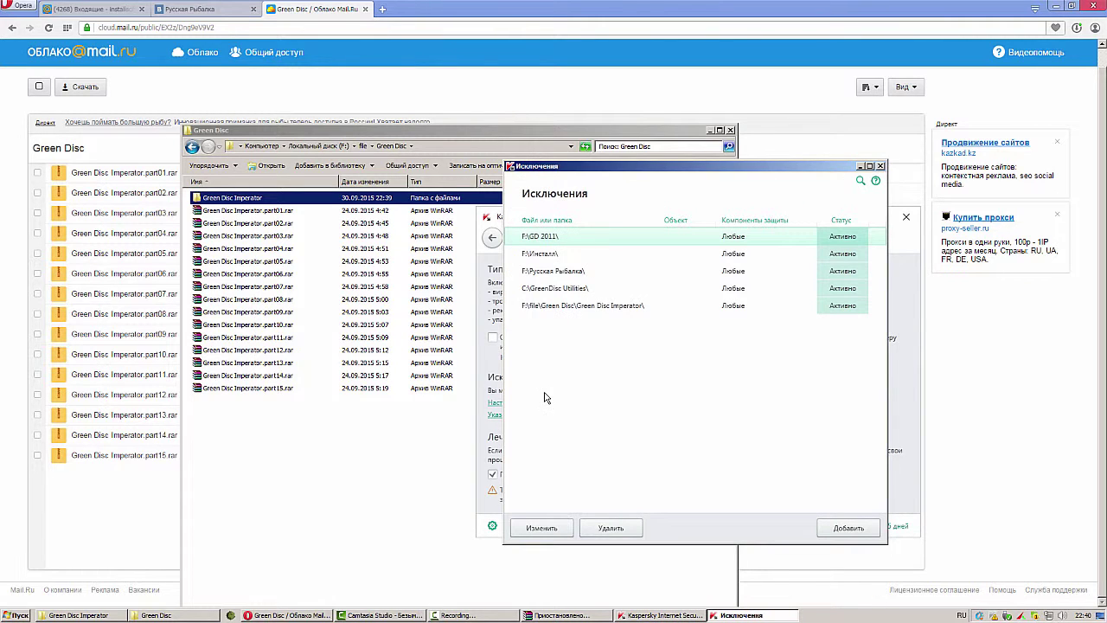
# - Start a new exclusion and choose the folder F:\file\Green Disc\Green Disc Imperator for it
pyautogui.click(838, 529)
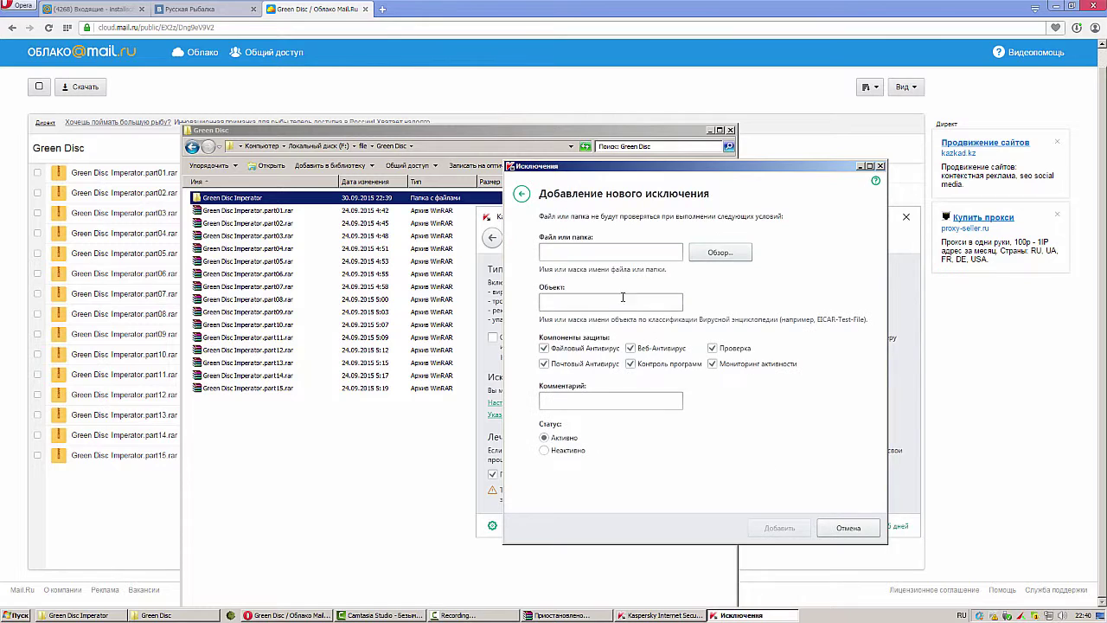
pyautogui.click(718, 253)
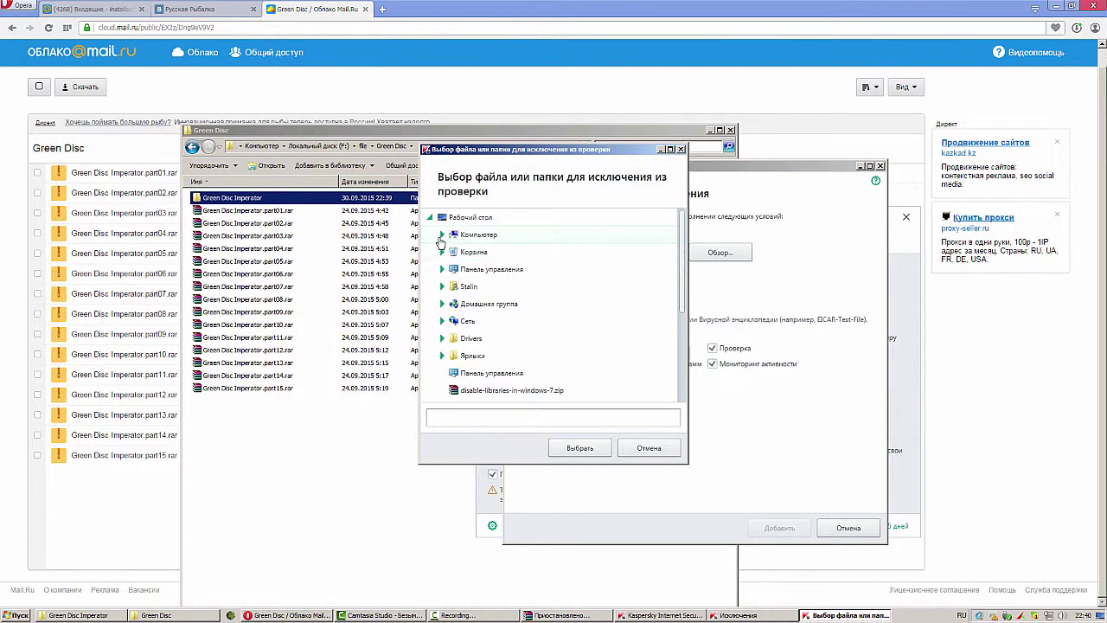
pyautogui.click(442, 235)
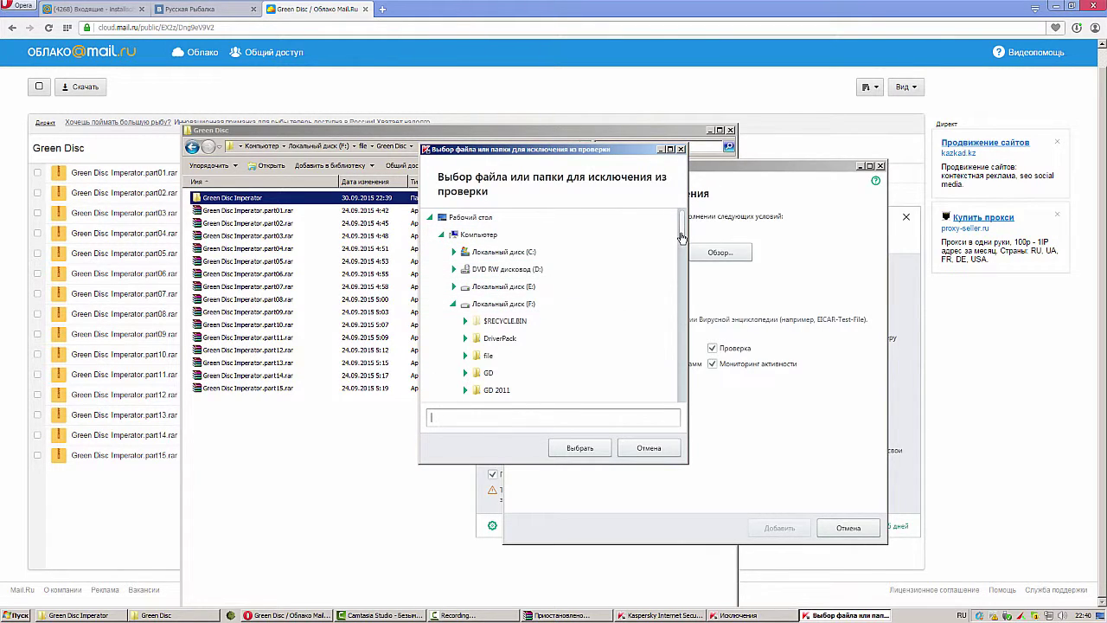
pyautogui.scroll(-1, 682, 238)
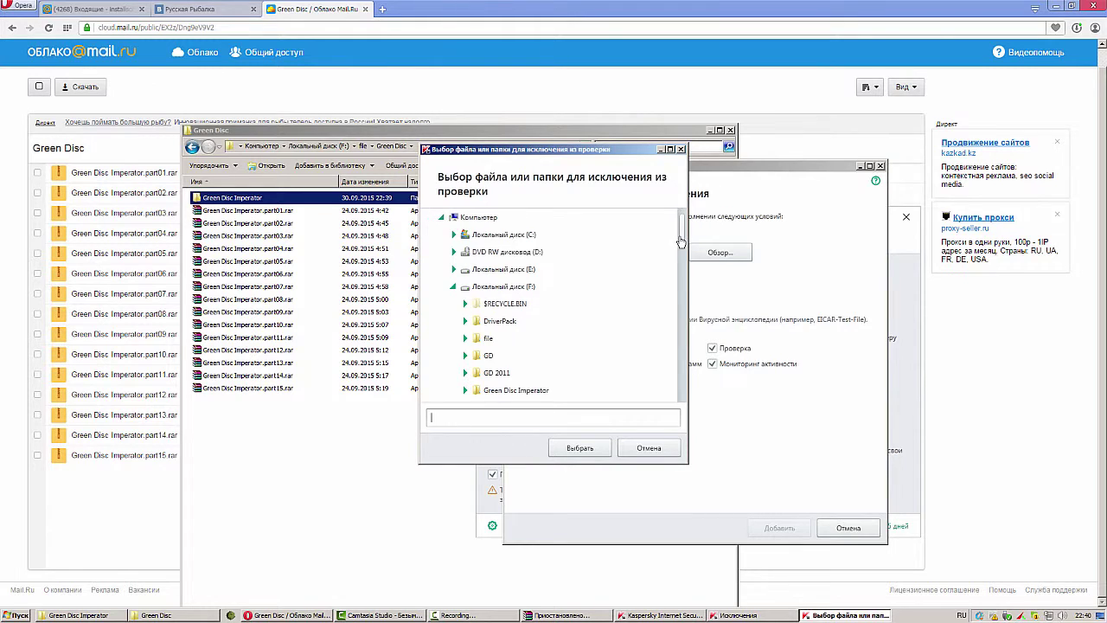
pyautogui.click(488, 339)
pyautogui.click(466, 338)
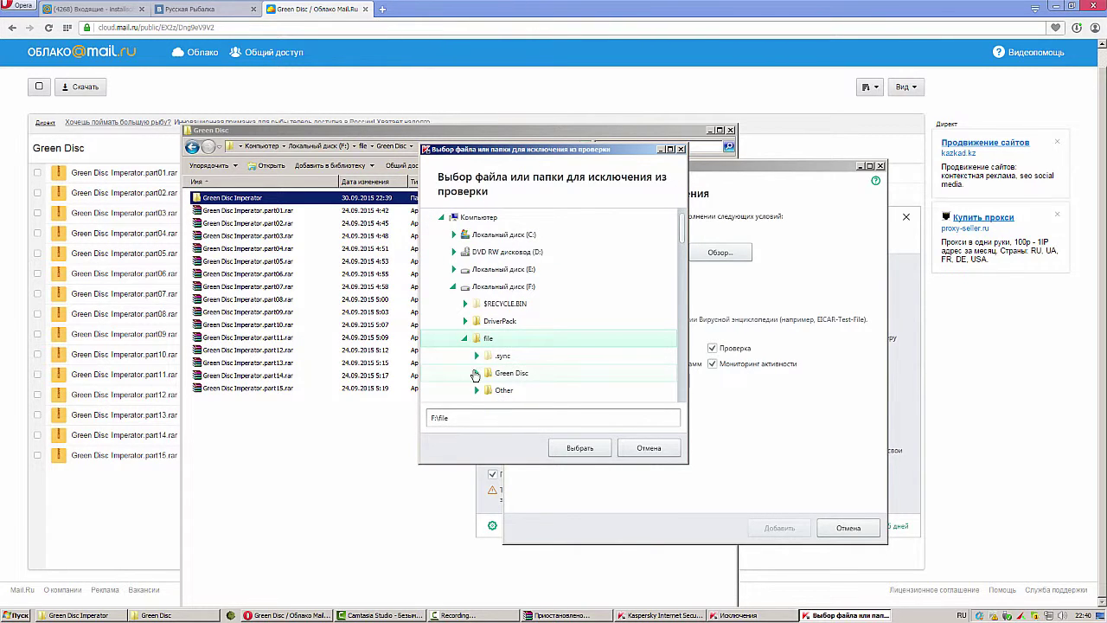
pyautogui.click(475, 374)
pyautogui.scroll(-1, 511, 363)
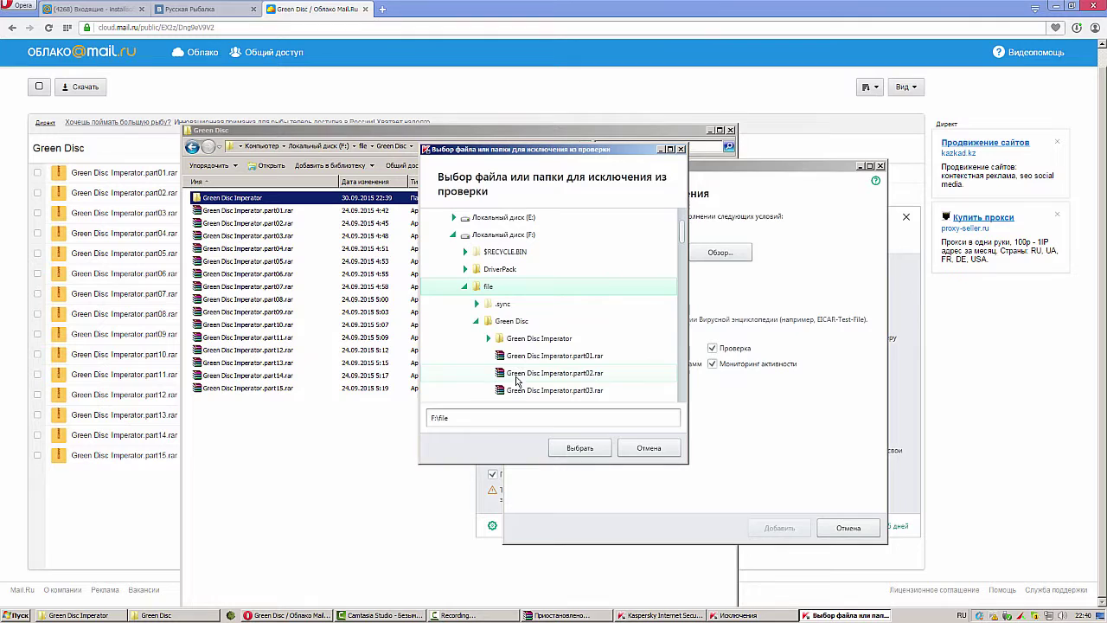
pyautogui.click(514, 322)
pyautogui.click(521, 341)
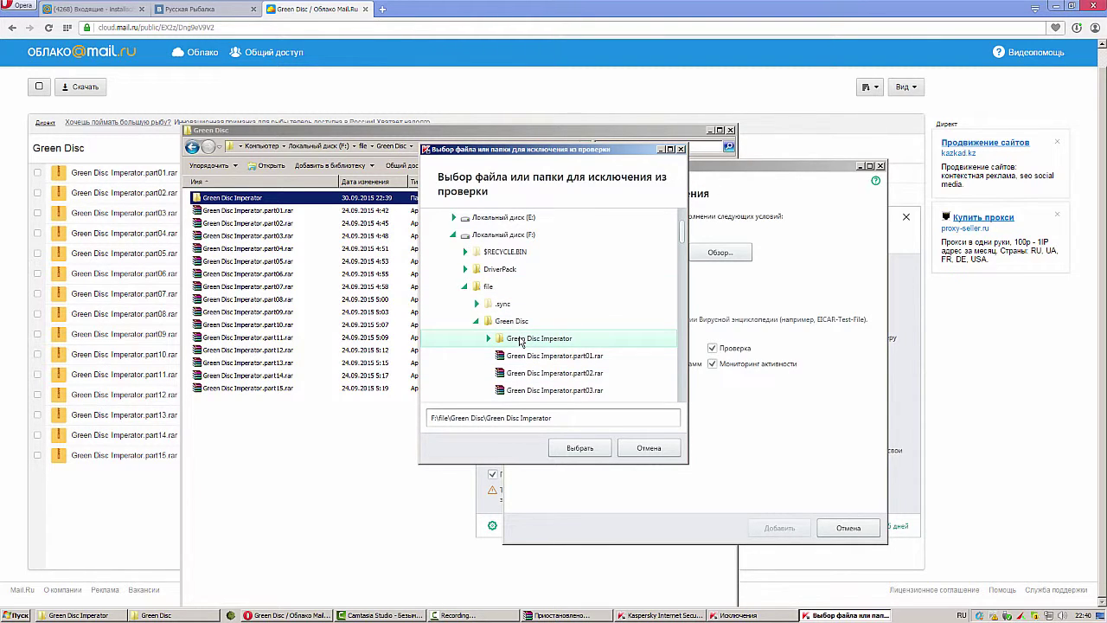
pyautogui.click(566, 450)
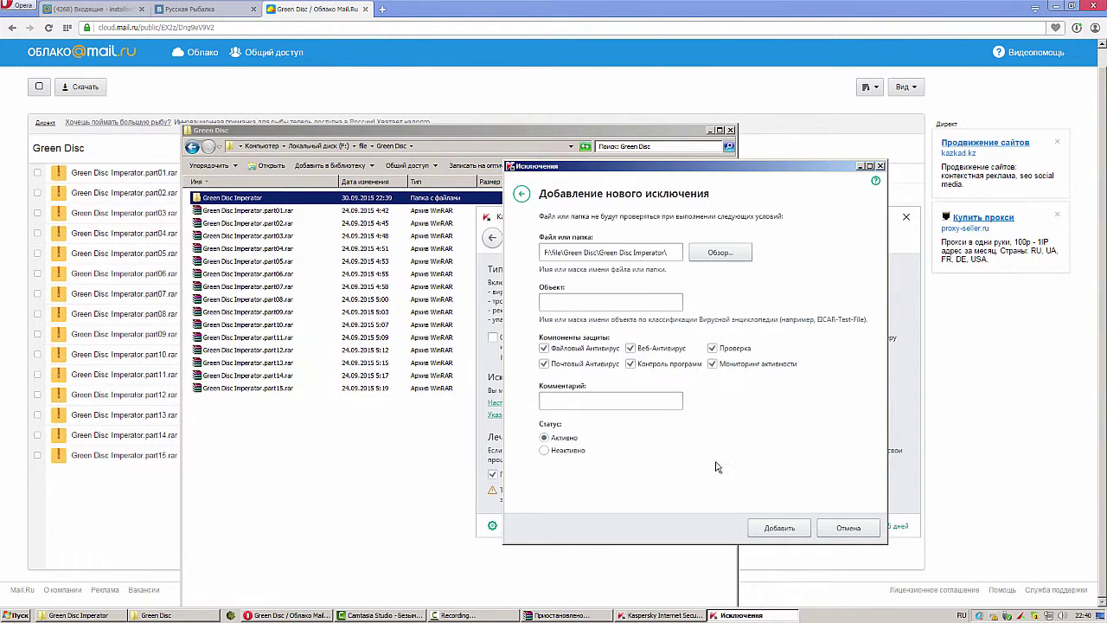
# - Add the configured folder exclusion to the list and close the exclusions and Kaspersky settings windows
pyautogui.click(780, 529)
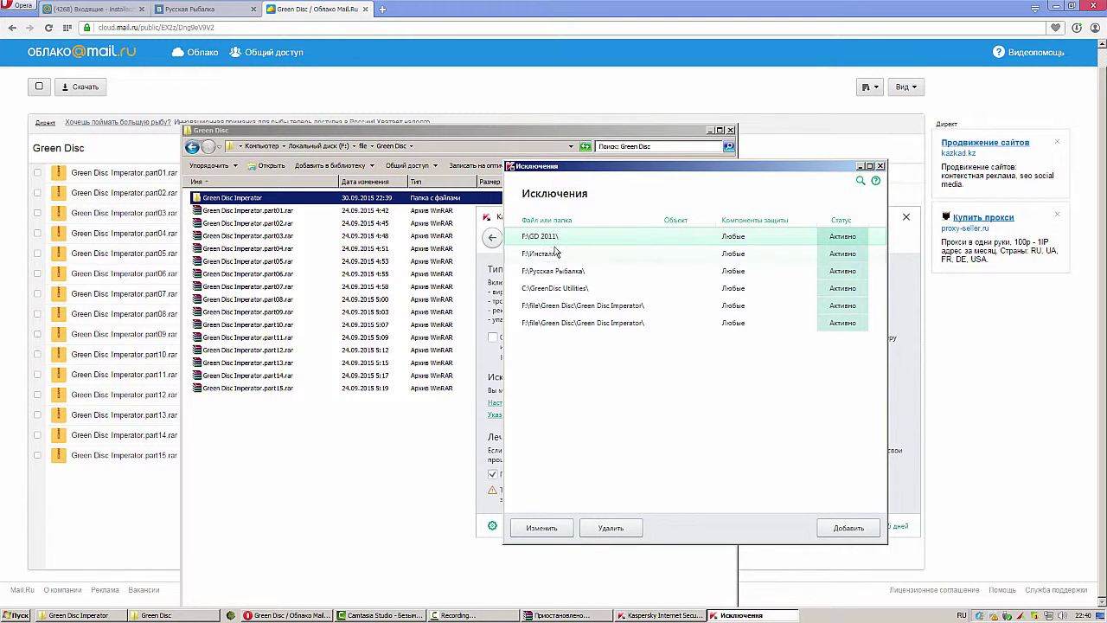
pyautogui.click(881, 166)
pyautogui.click(906, 217)
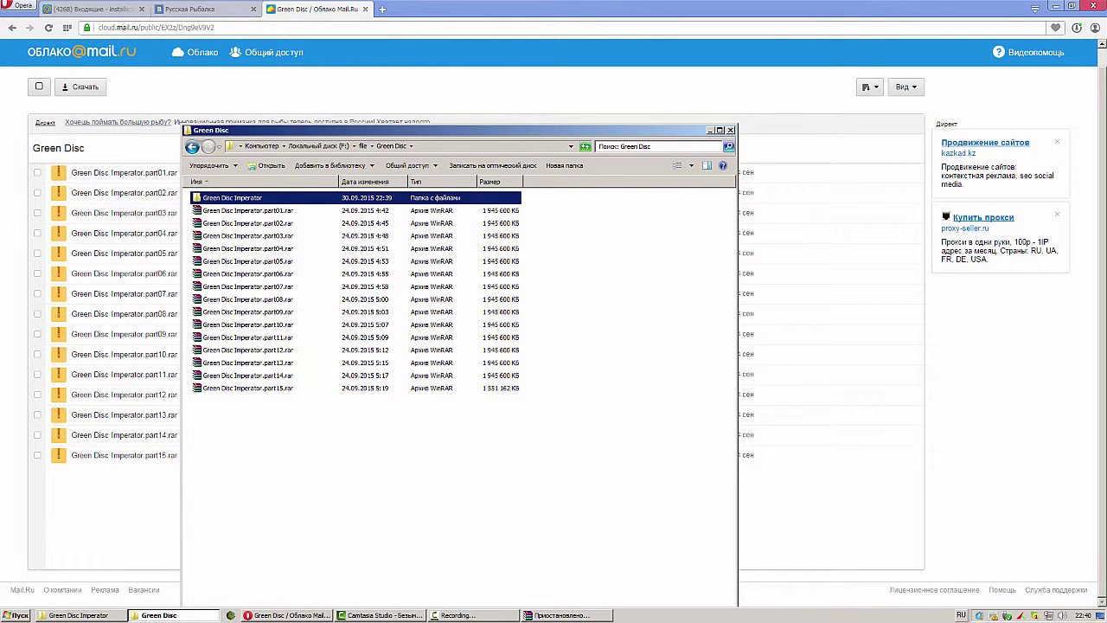
# - Switch to the Green Disc Imperator folder on drive F: and launch GreenDisc.exe from it
pyautogui.click(117, 615)
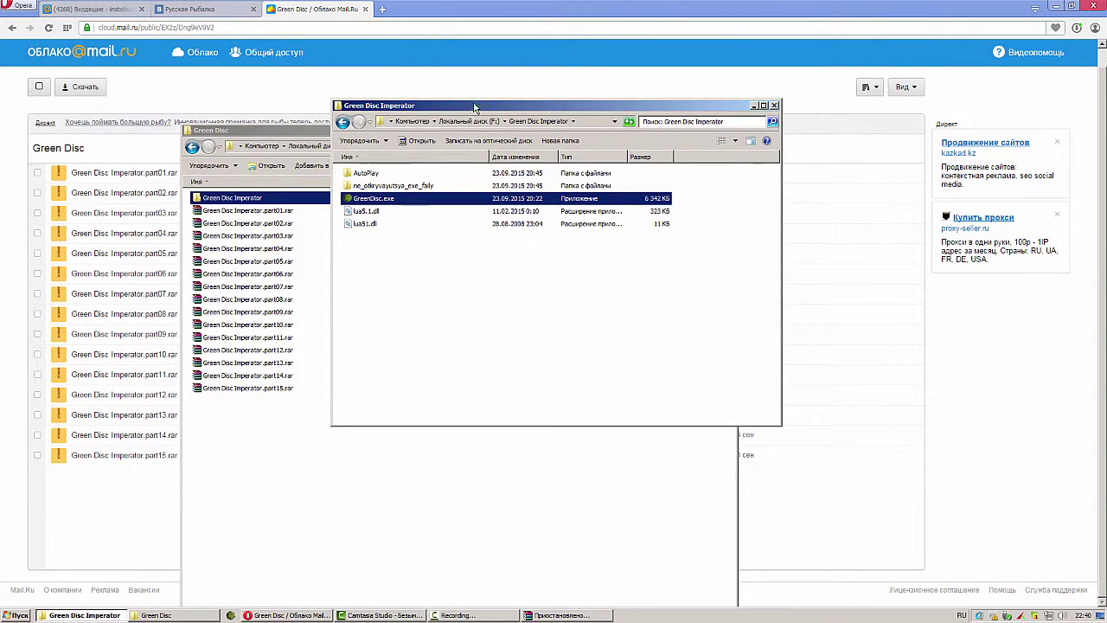
pyautogui.click(535, 334)
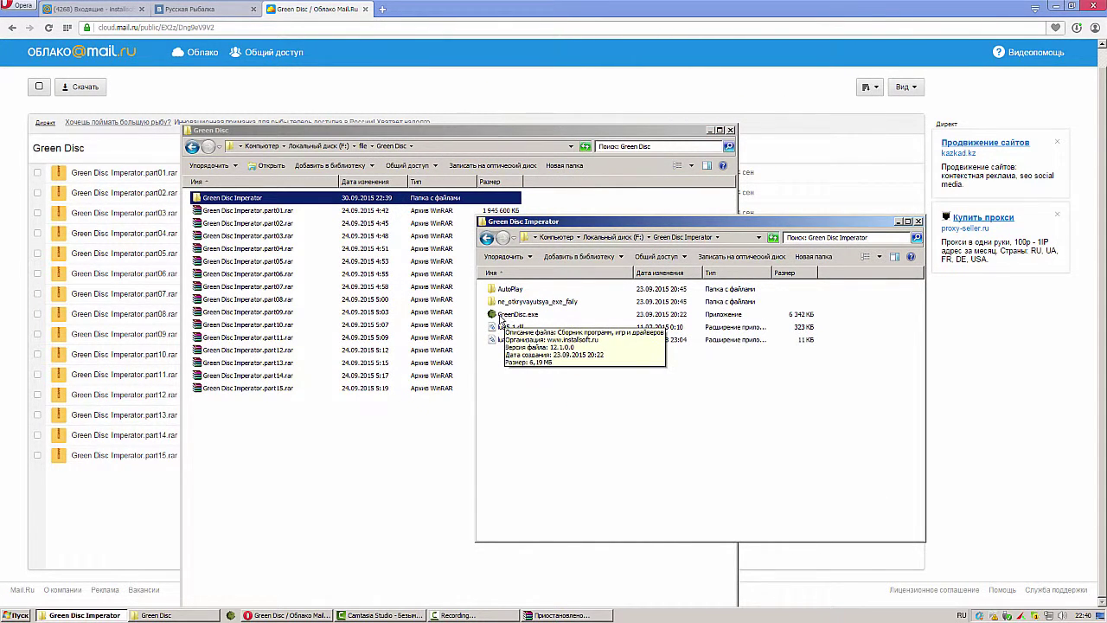
pyautogui.click(510, 315)
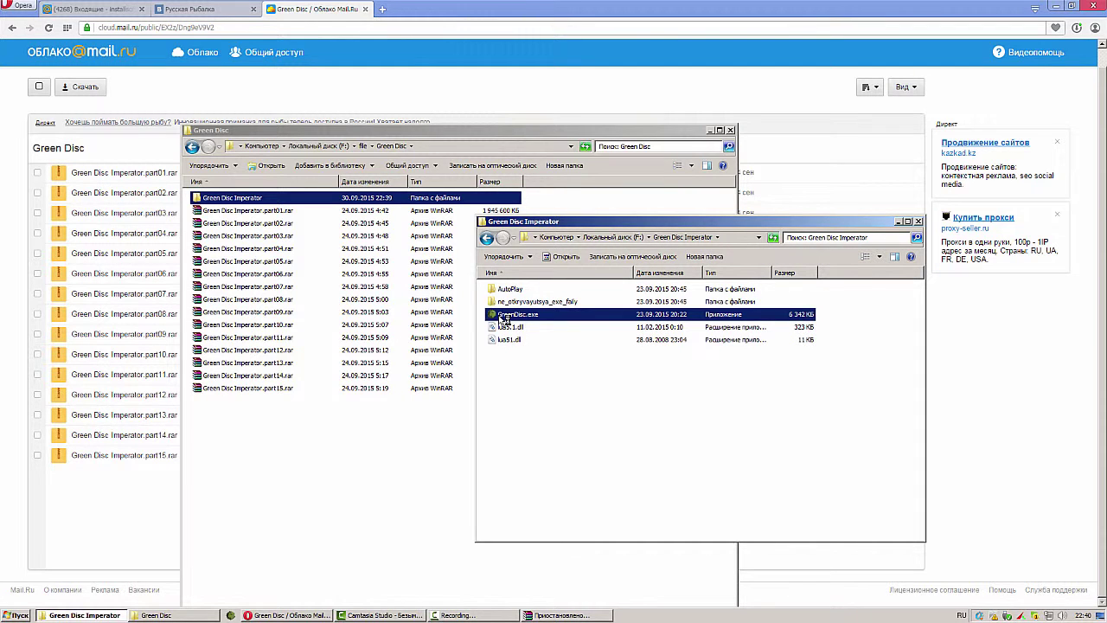
pyautogui.doubleClick(507, 317)
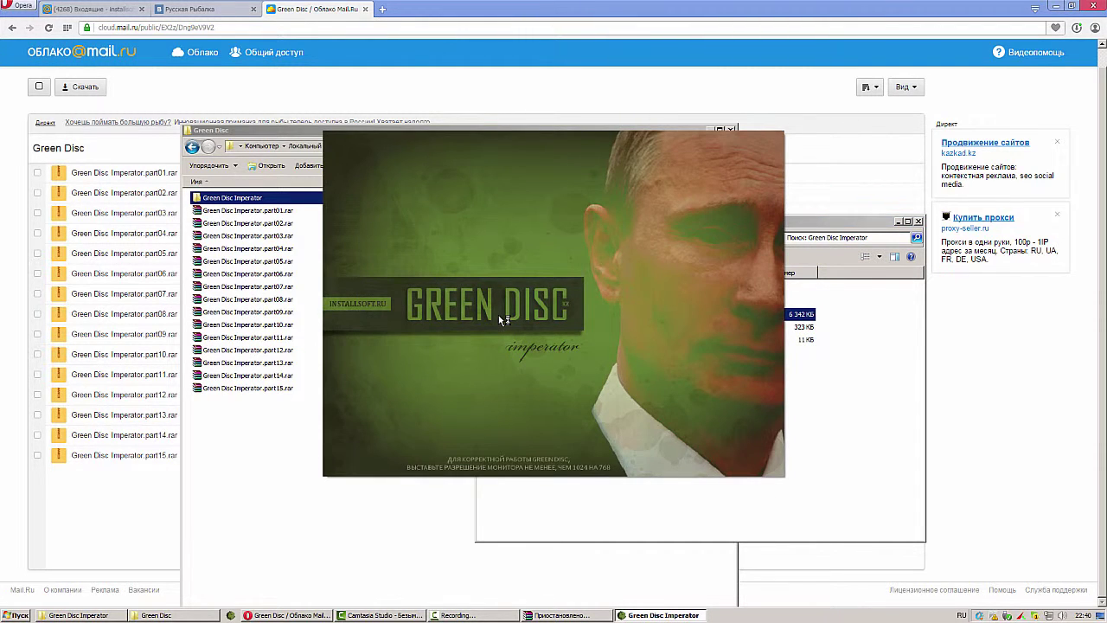